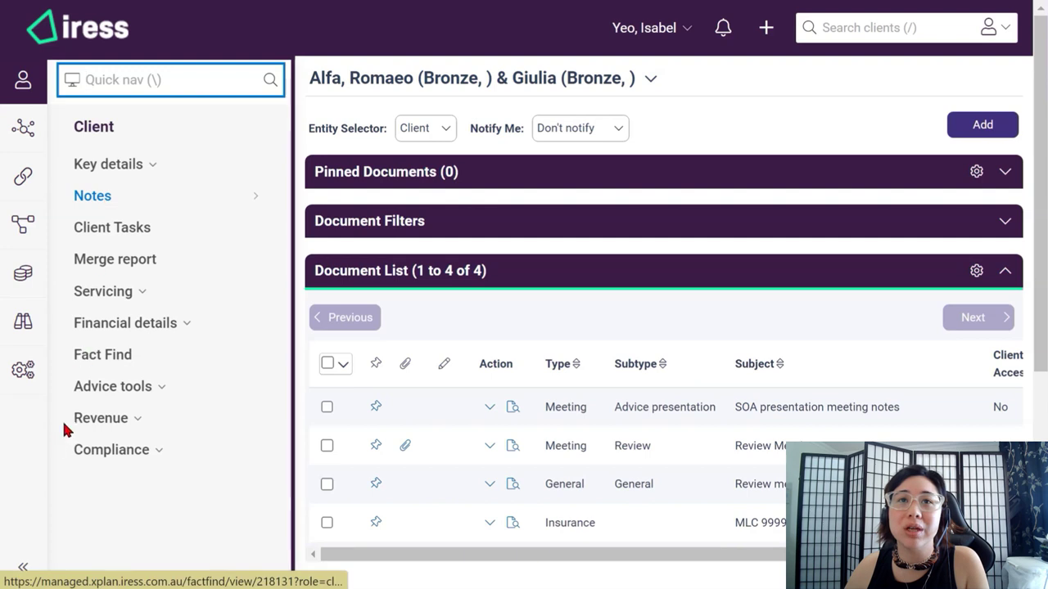
- Open the SOA presentation meeting notes and add the lines "adfasdsafd" and "asdfsafdsa", separated by blank lines, below Actions for client
left_click(24, 463)
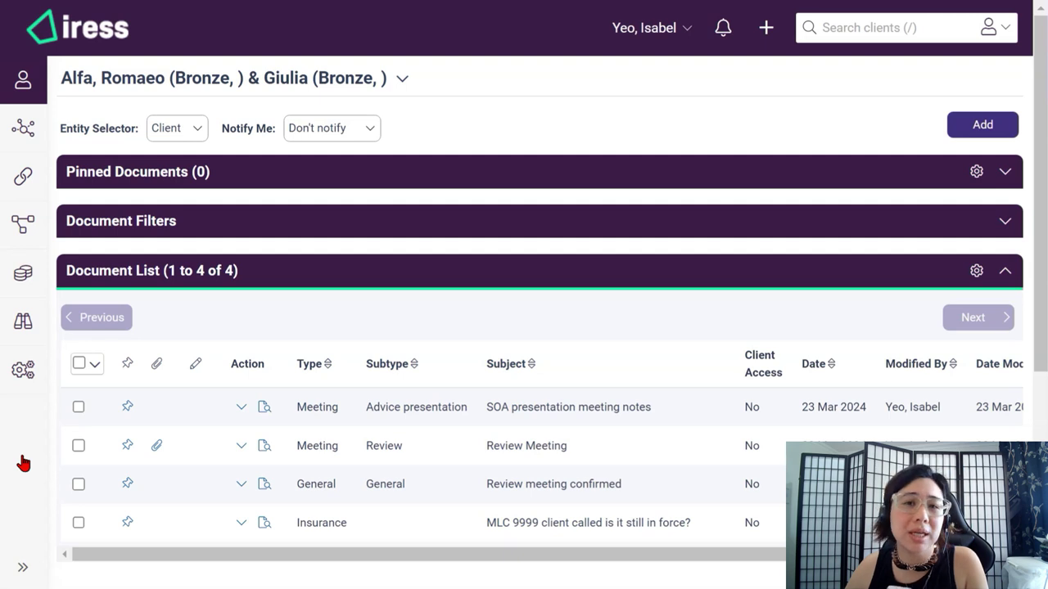
double_click(586, 418)
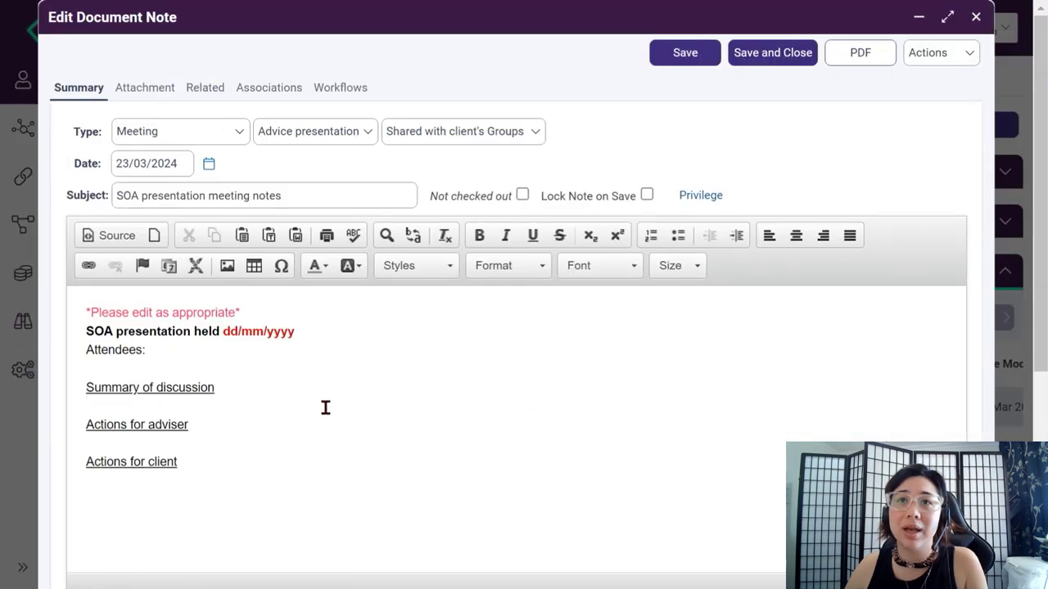
left_click(217, 472)
key("Return")
type("adf")
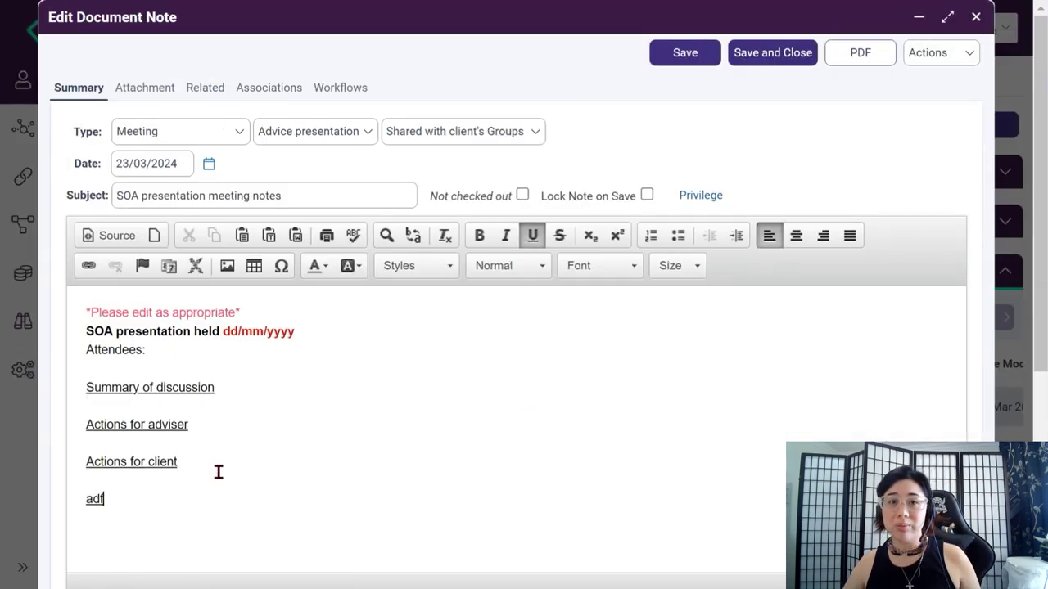
type("asdsafd")
key("Return")
key("Return")
key("Return")
type("asdfsafdsa")
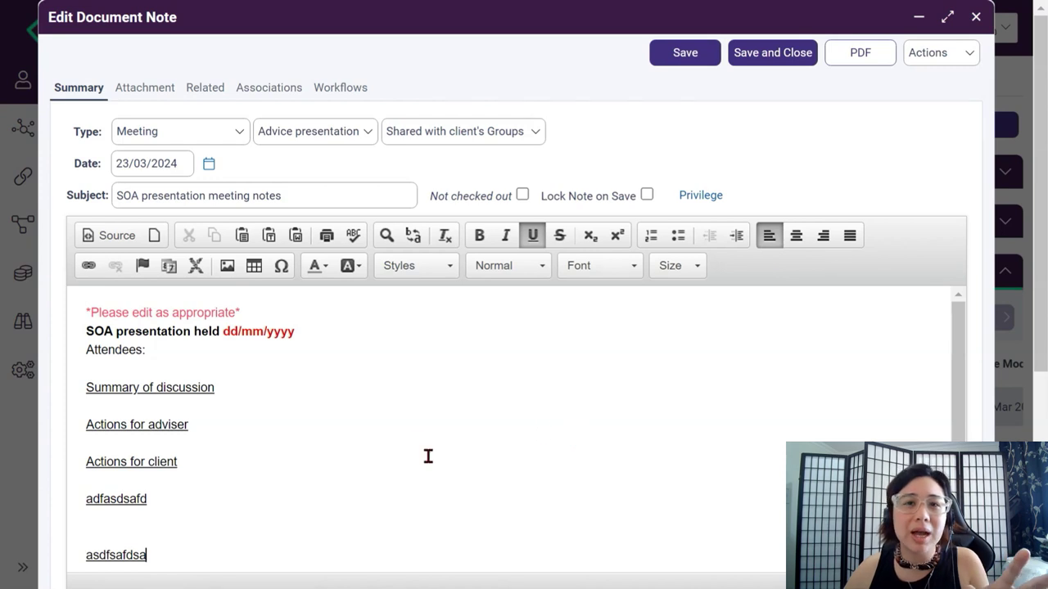
- Add "1/4/24 followed up" and "3/4/24 provided requested information" beneath the adfasdsafd line, and save and close the note
scroll(401, 413, "down", 1)
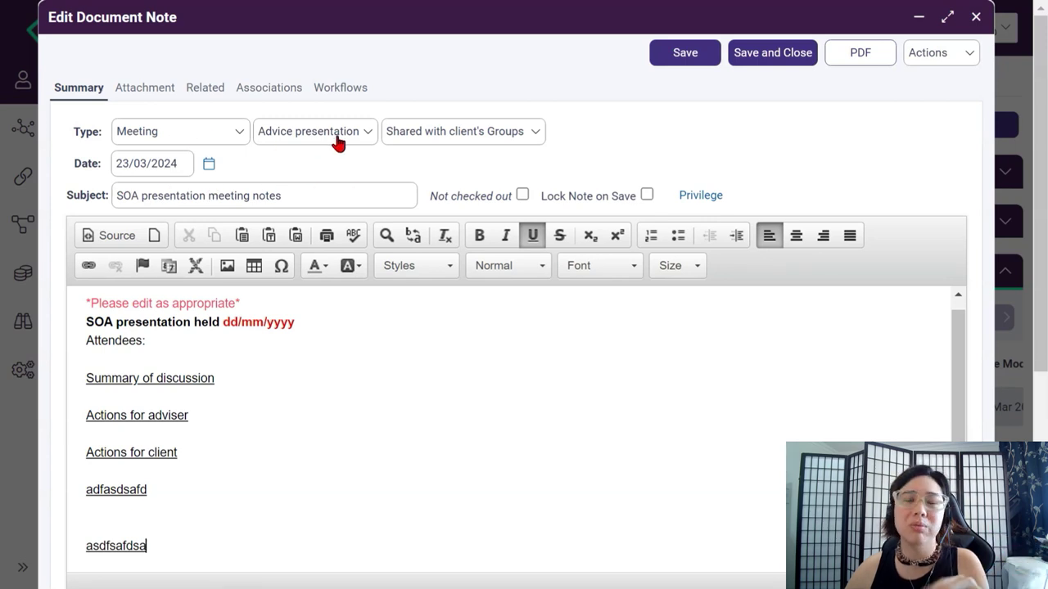
left_click_drag(86, 489, 150, 540)
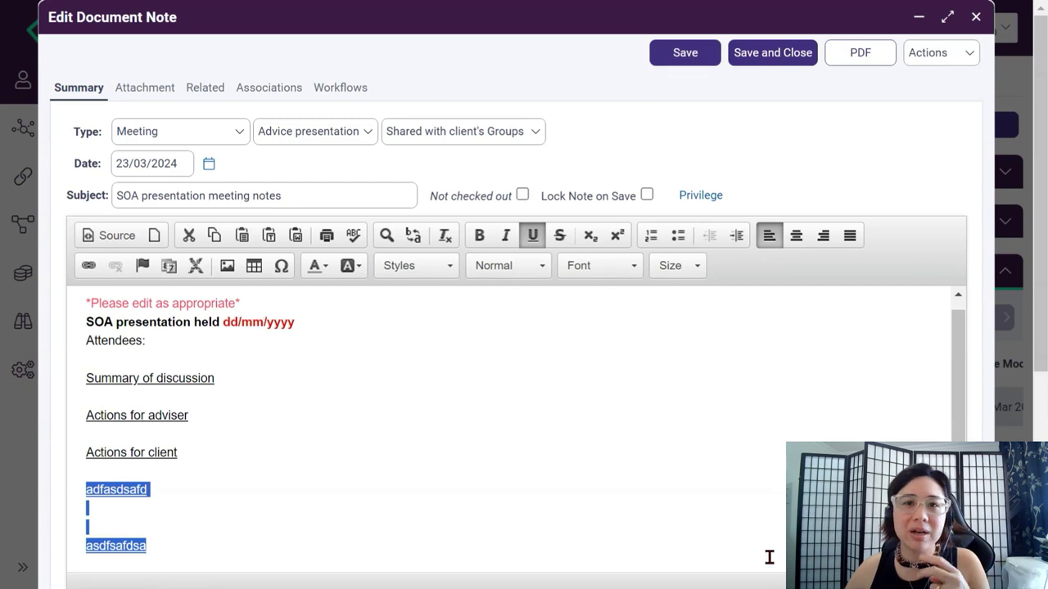
left_click(148, 514)
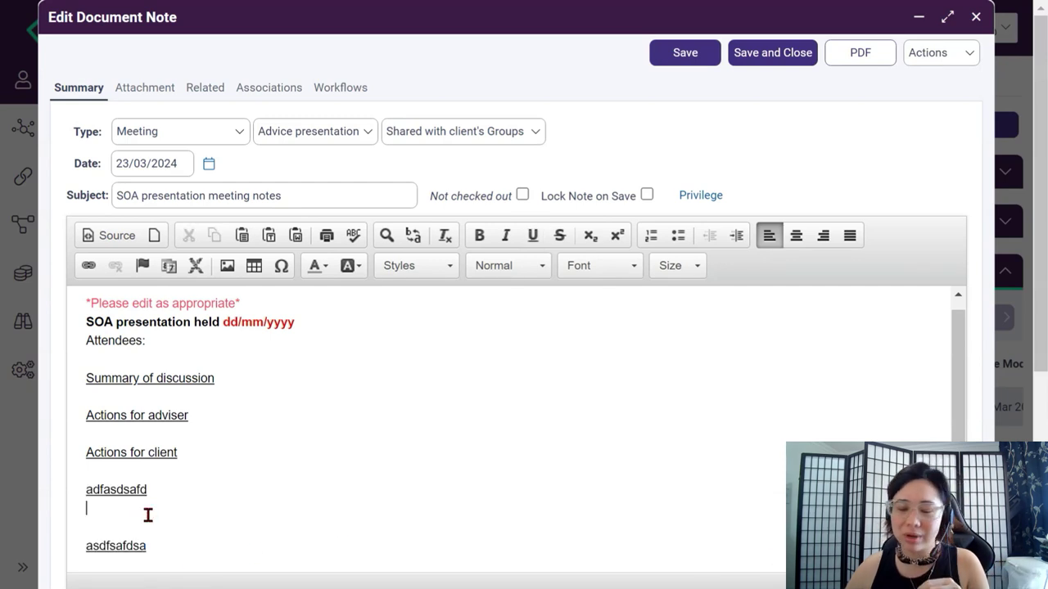
type("1/4/24 followed up")
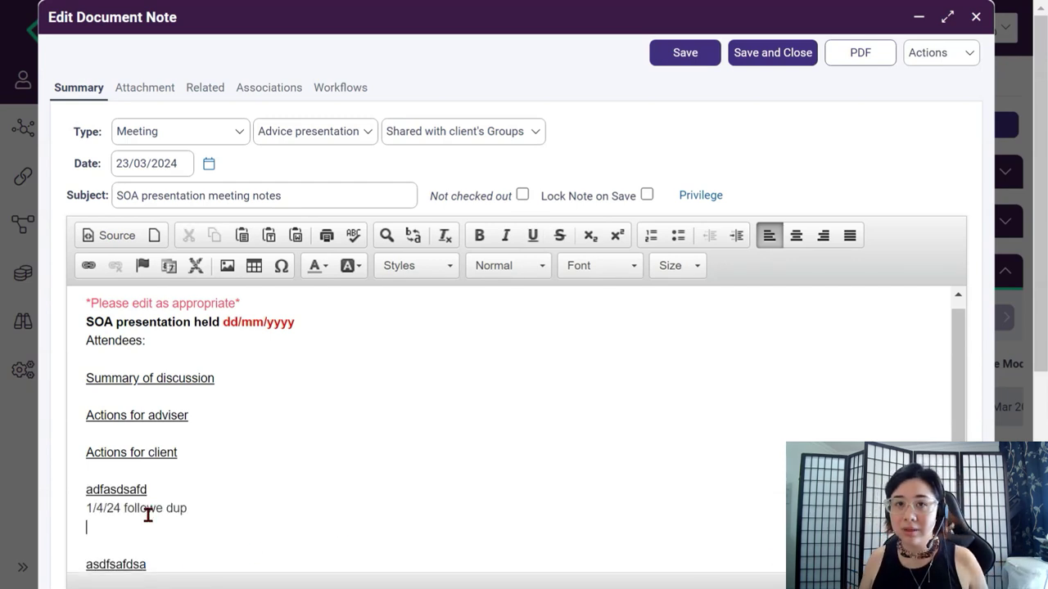
key("Return")
type("3/4/24 provided requested information")
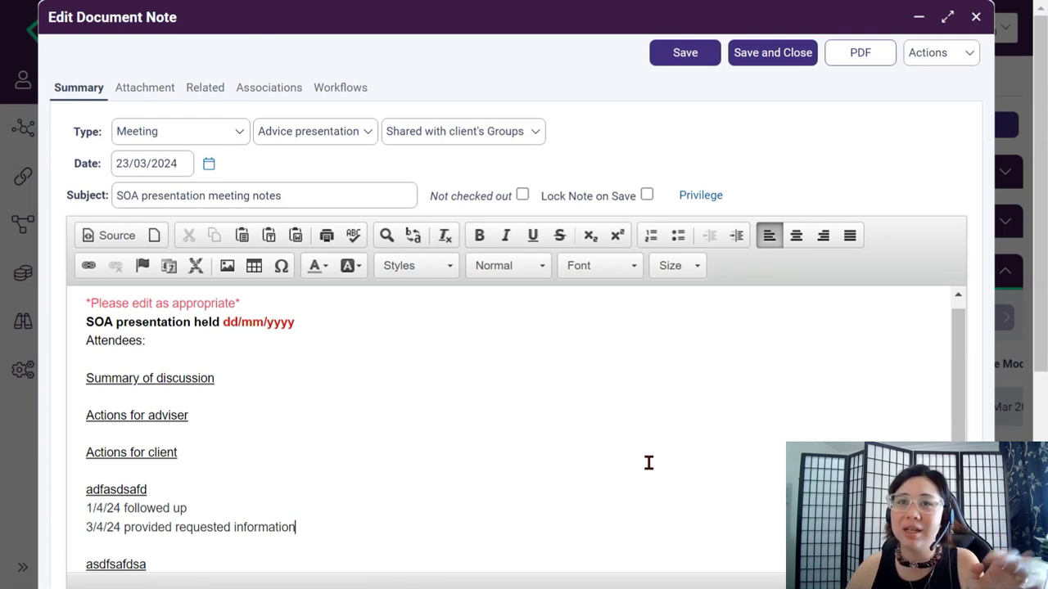
left_click(784, 64)
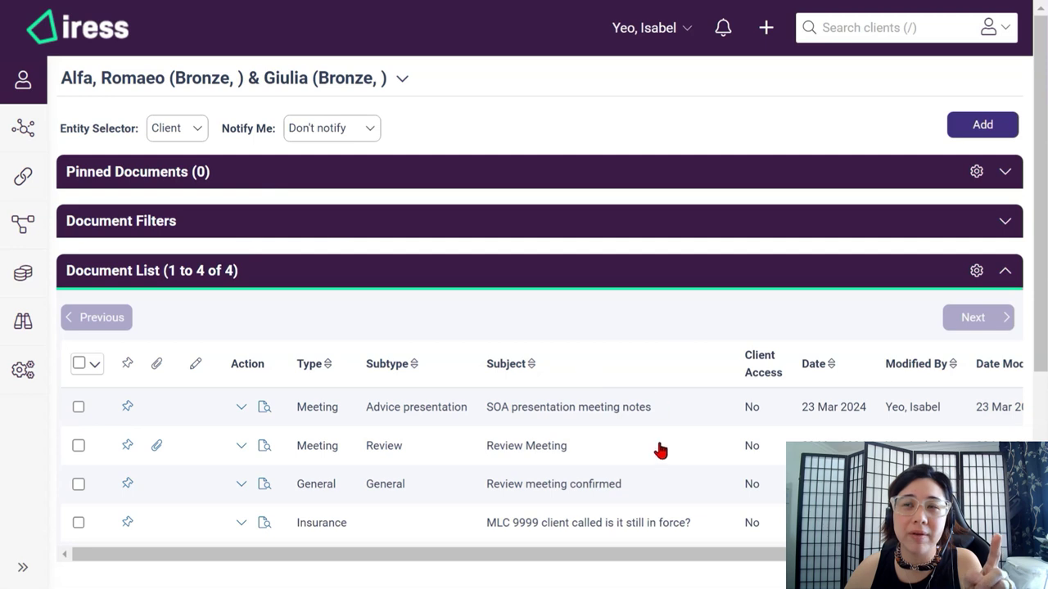
- Reopen the SOA presentation meeting notes and check the note's edit log
left_click(619, 409)
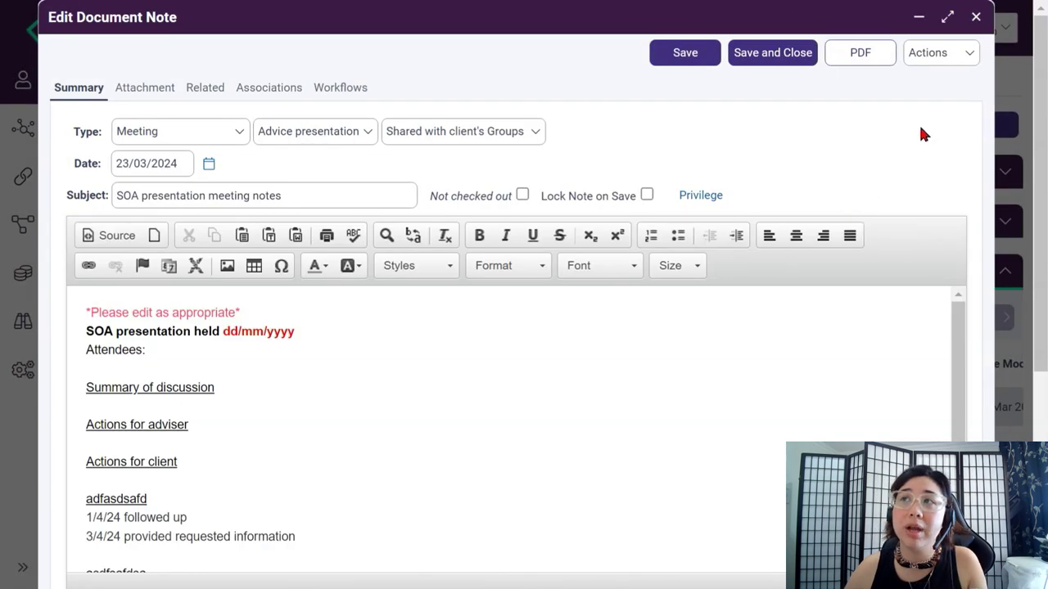
left_click(974, 54)
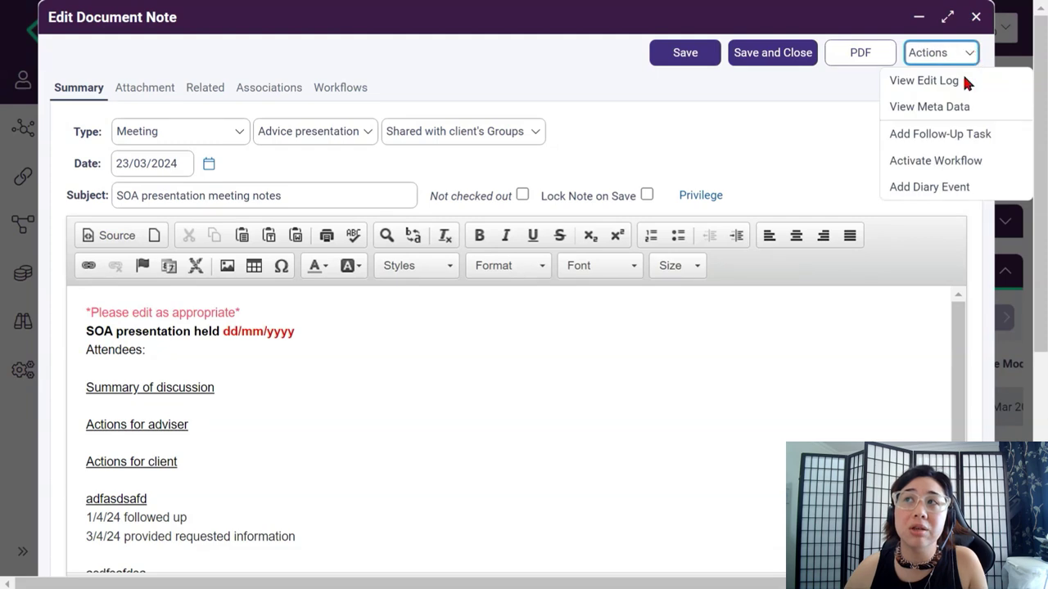
left_click(960, 84)
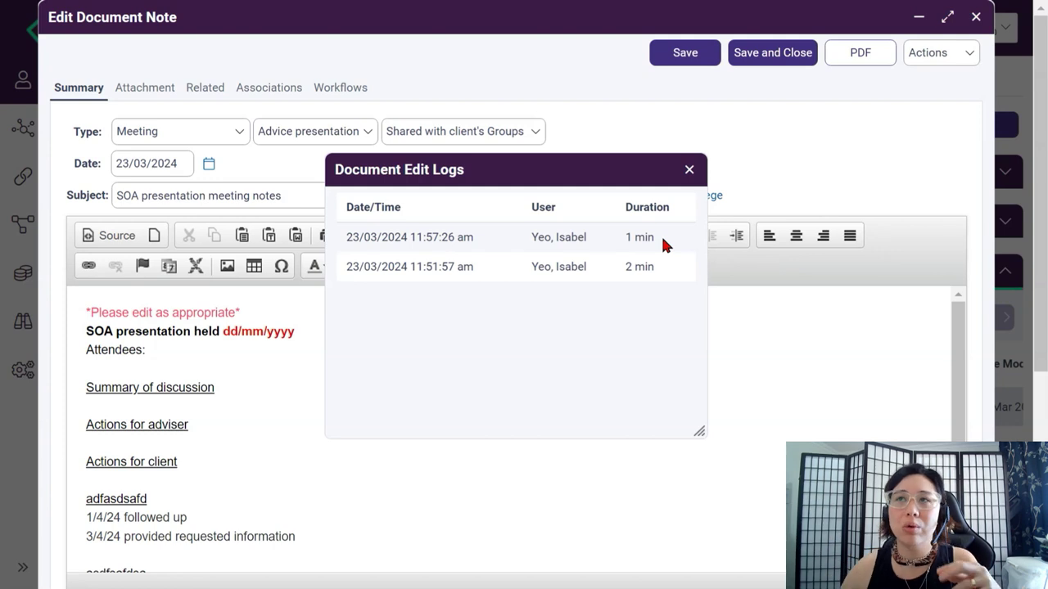
left_click(689, 169)
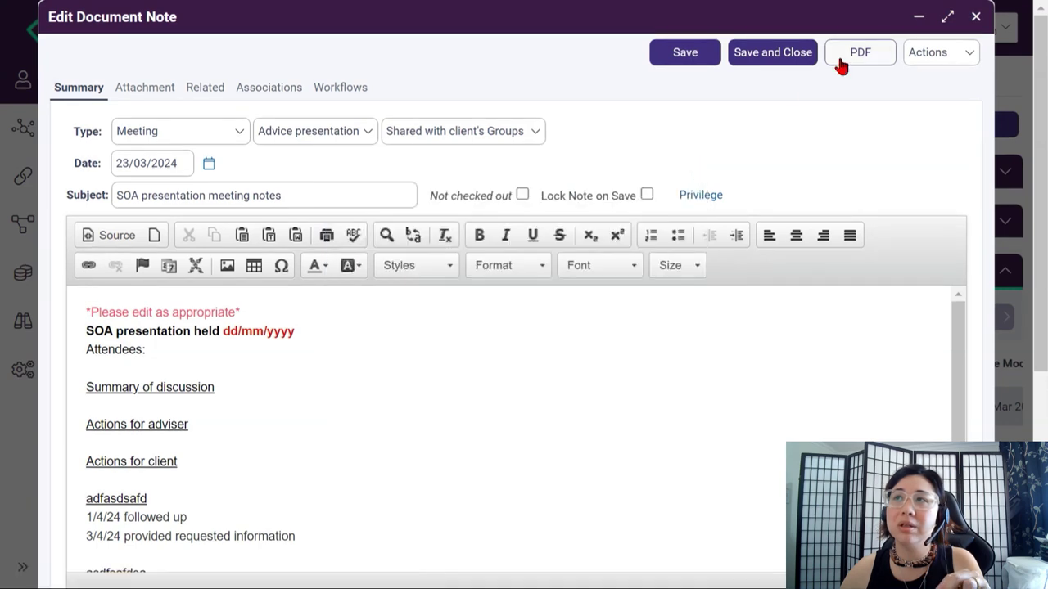
- Examine the note's follow-up task option and the two dated progress lines, and close the note
left_click(966, 62)
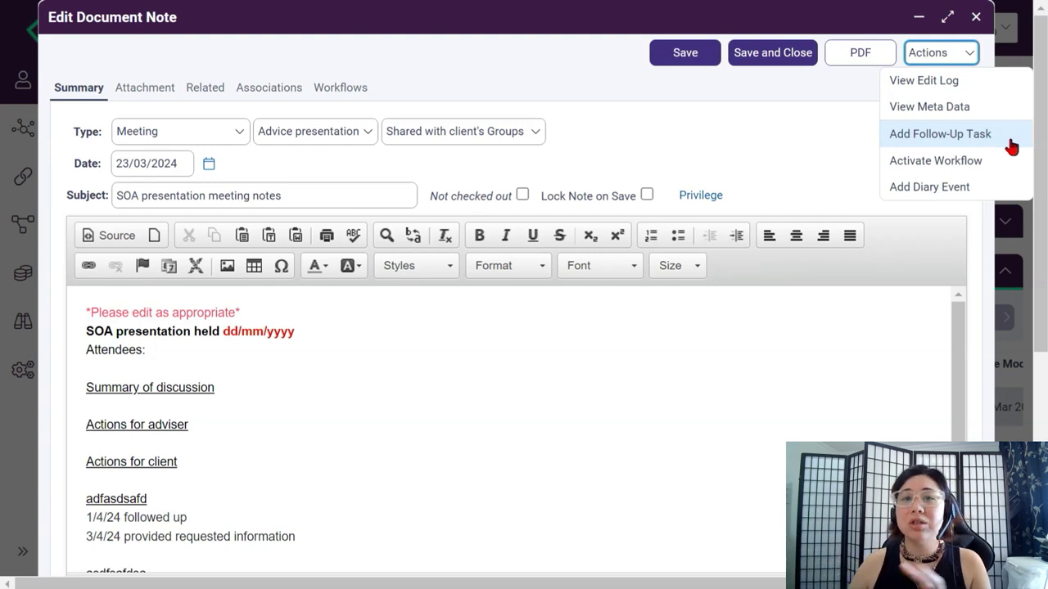
left_click(80, 518)
left_click_drag(79, 518, 319, 537)
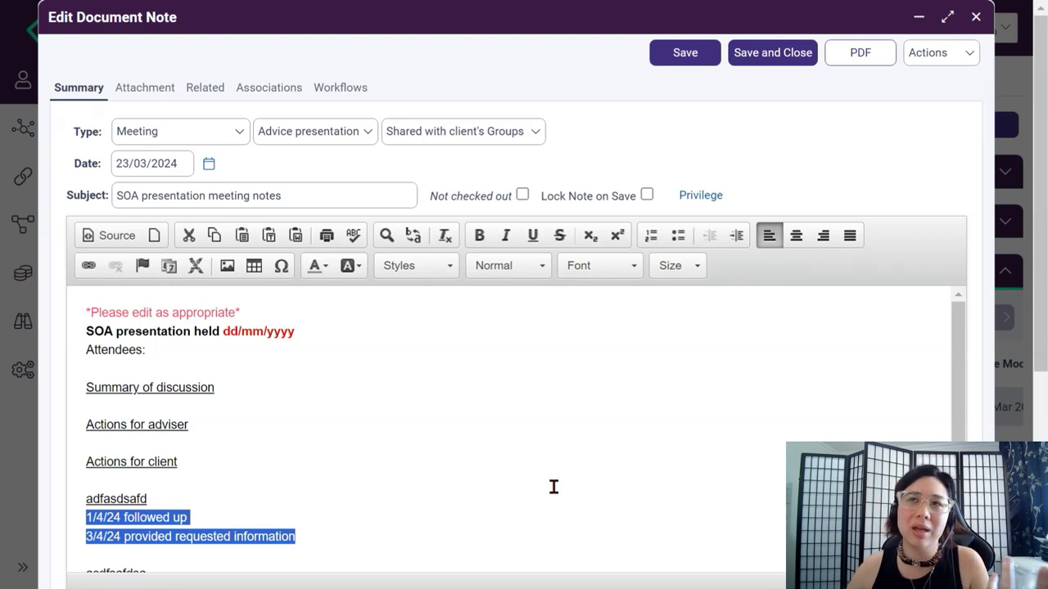
left_click(960, 59)
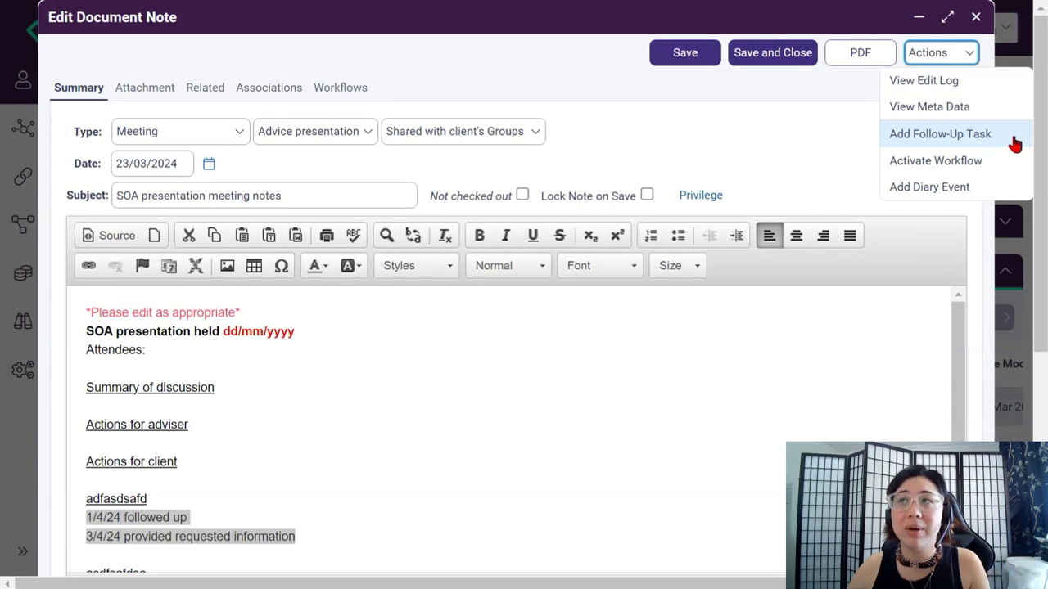
left_click(792, 91)
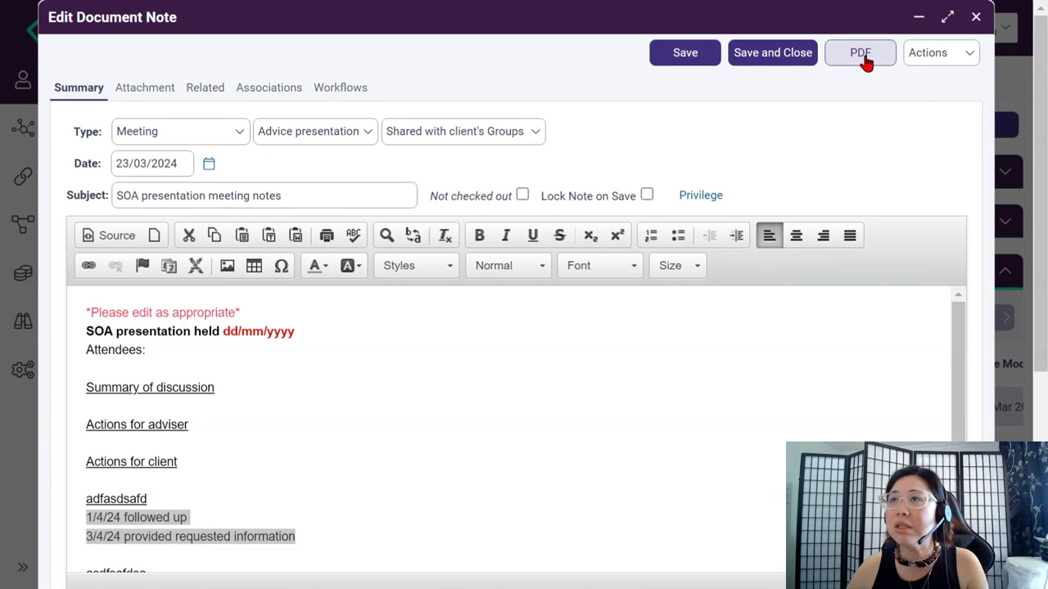
left_click(976, 18)
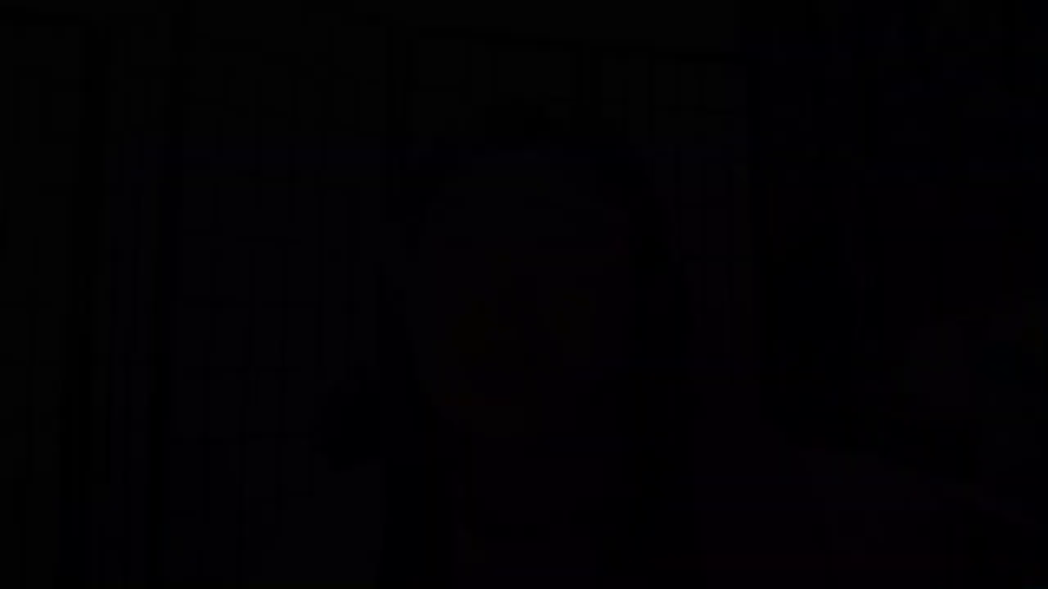
- Open the Review Meeting note and rename its PDF attachment as "Accountant invoice"
scroll(404, 455, "down", 3)
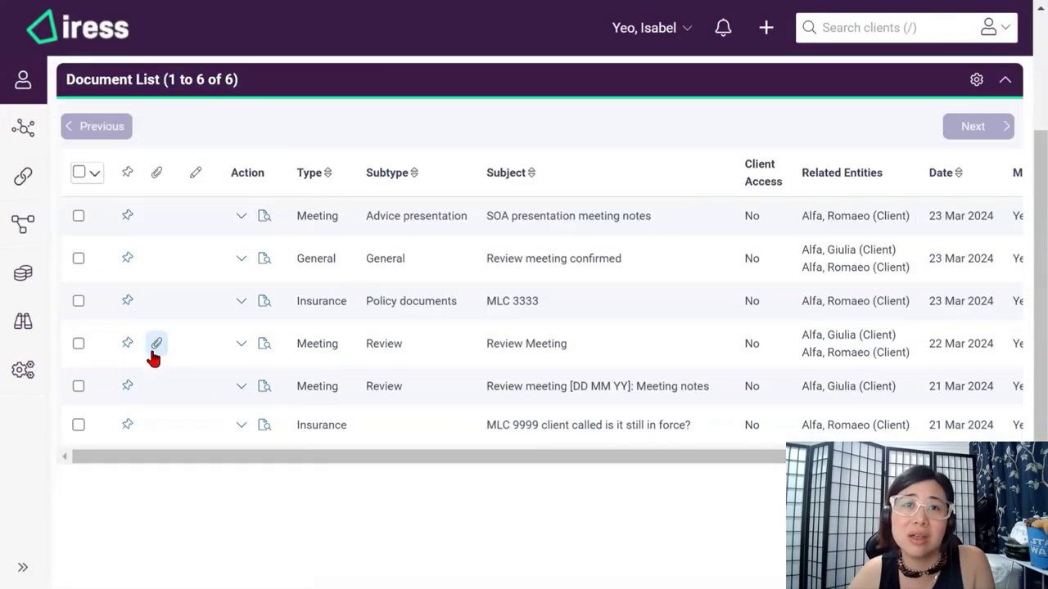
left_click(548, 349)
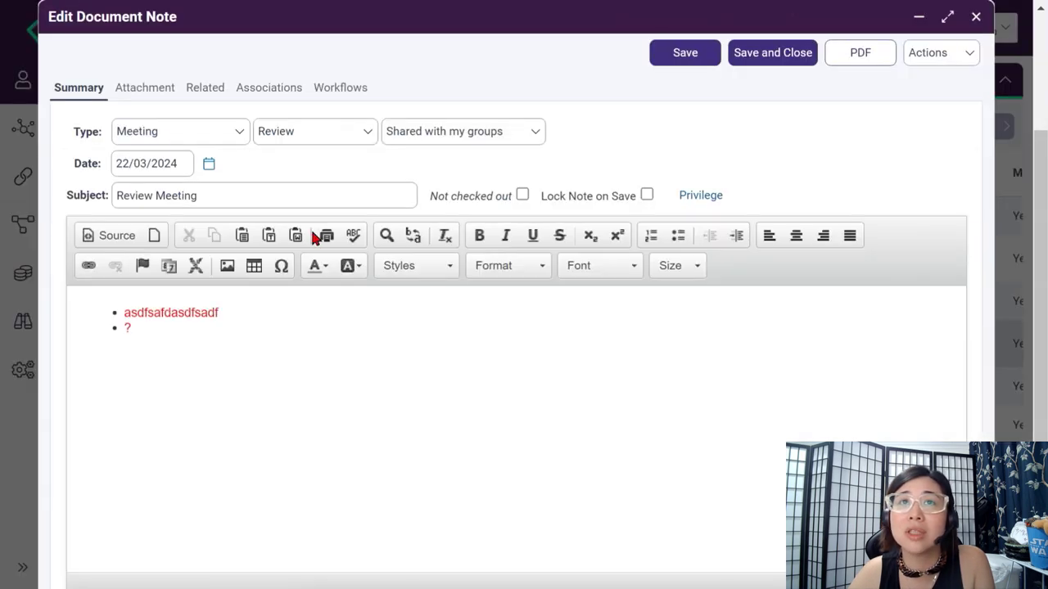
left_click(143, 92)
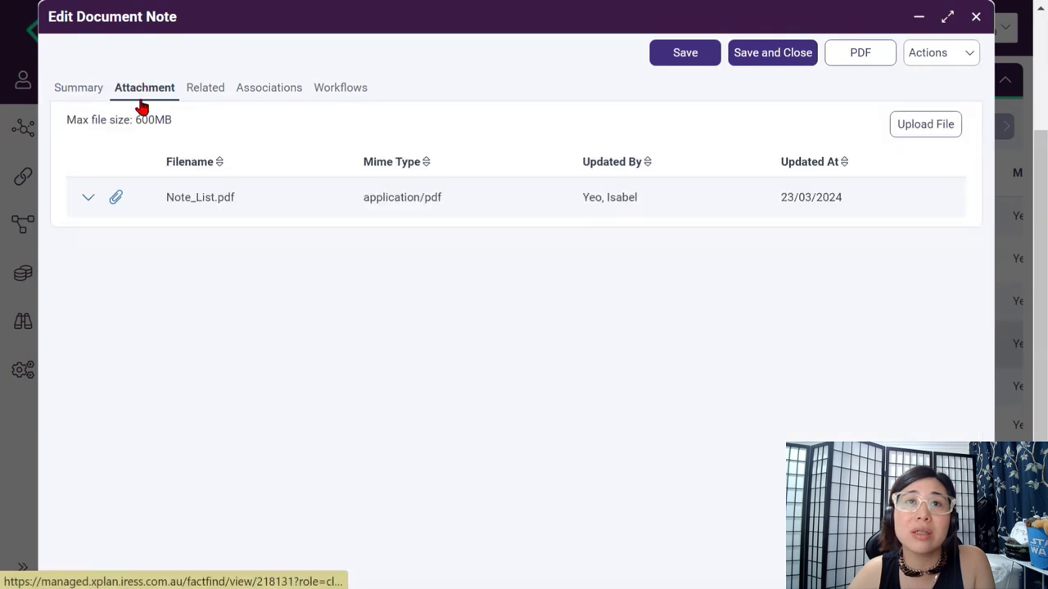
left_click(86, 201)
left_click(122, 288)
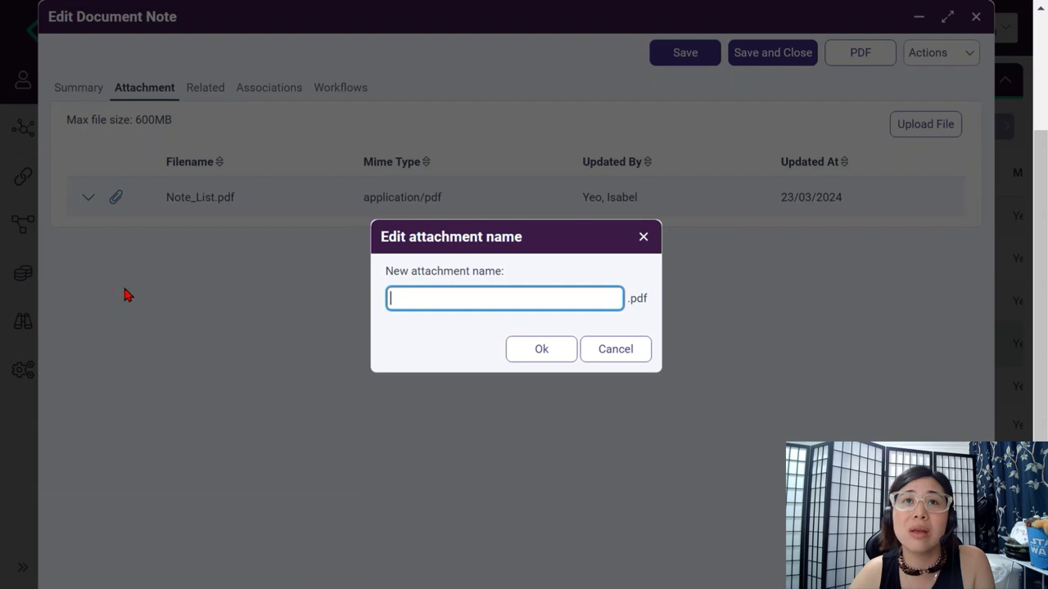
type("Accountant invoice")
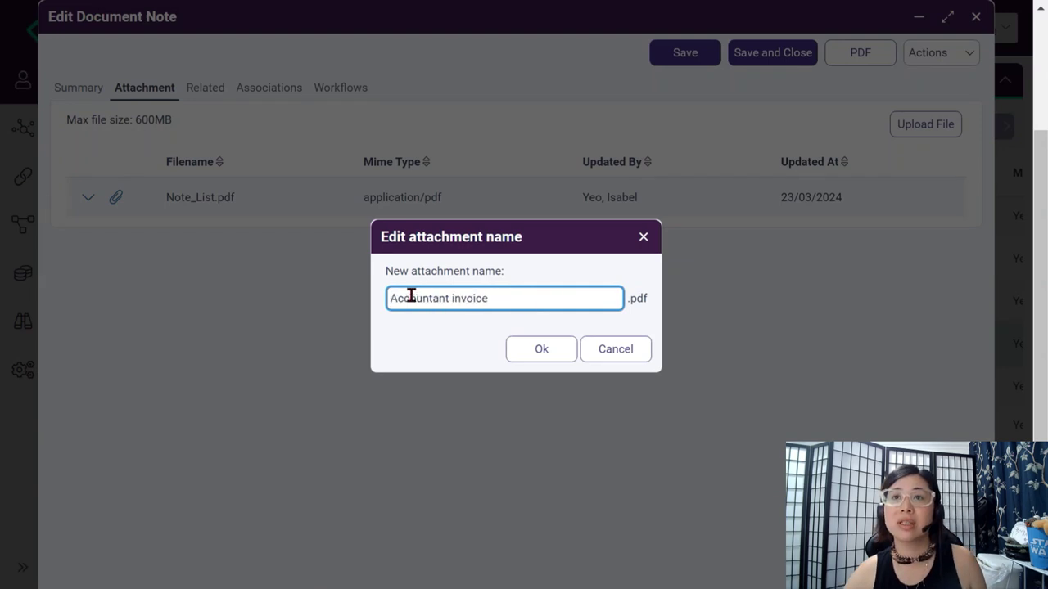
left_click(554, 354)
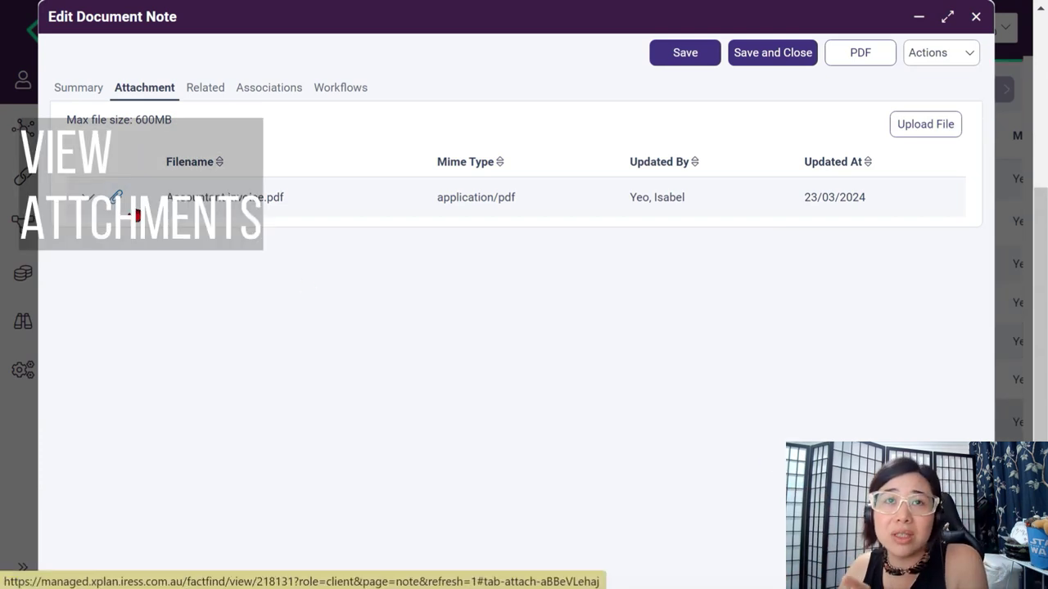
- Preview the Accountant invoice.pdf attachment, and save and close the Review Meeting note
left_click(210, 199)
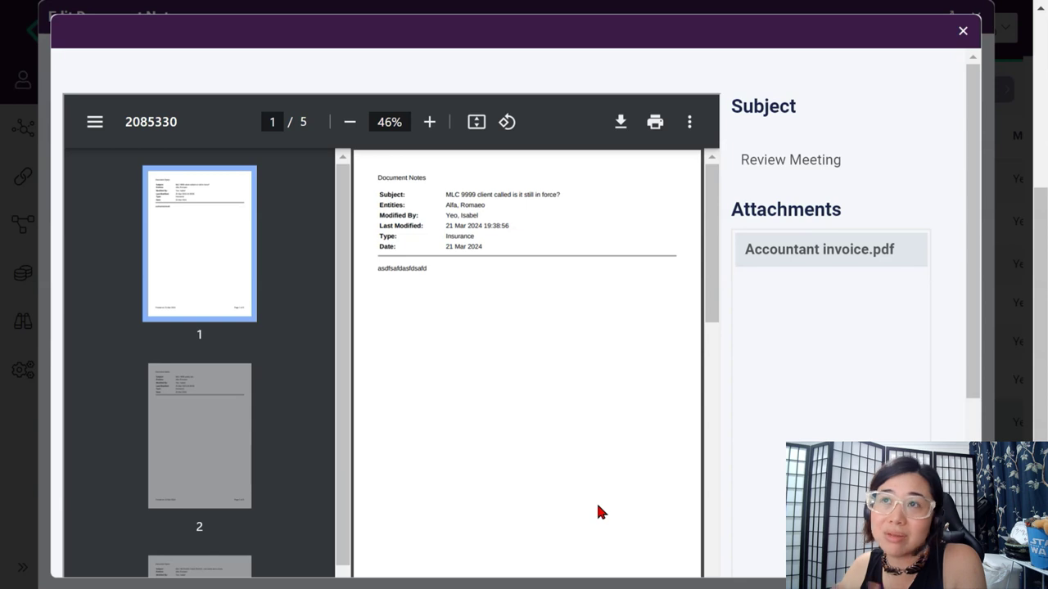
left_click(963, 30)
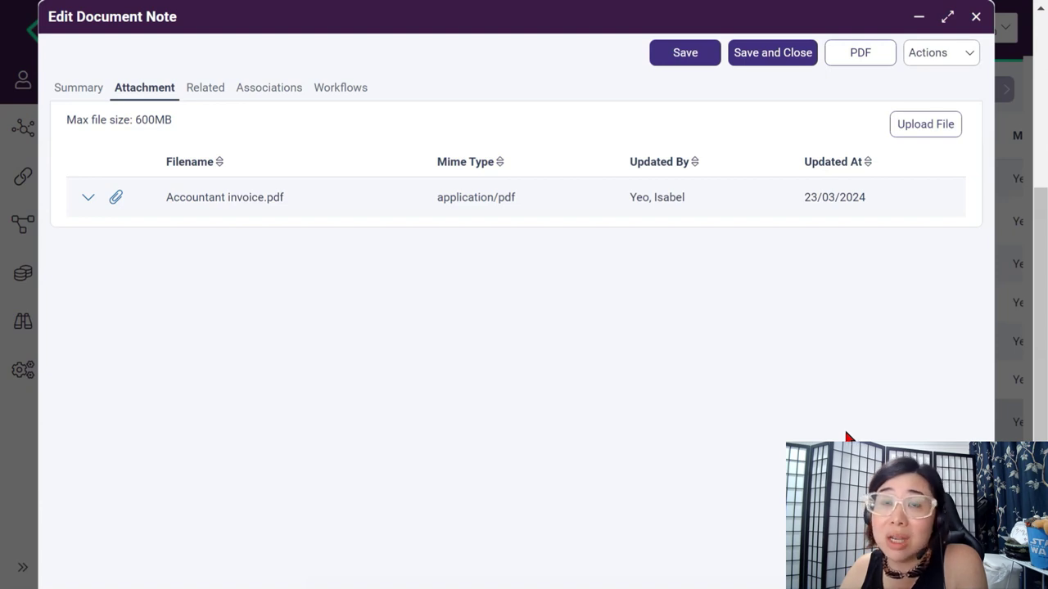
left_click(788, 60)
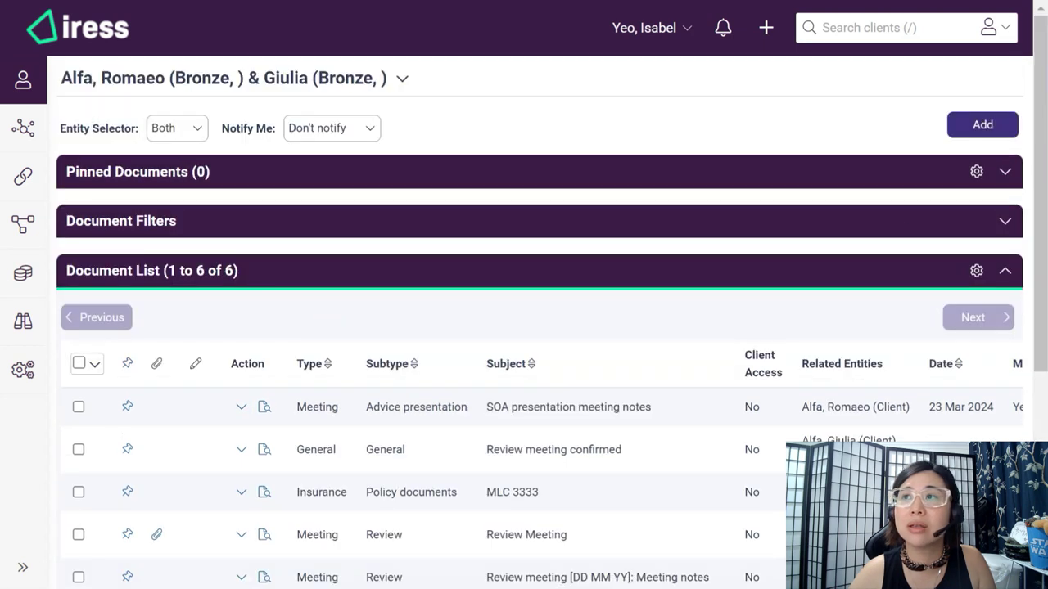
- Filter the document list by the attachment name "invoice"
left_click(1006, 221)
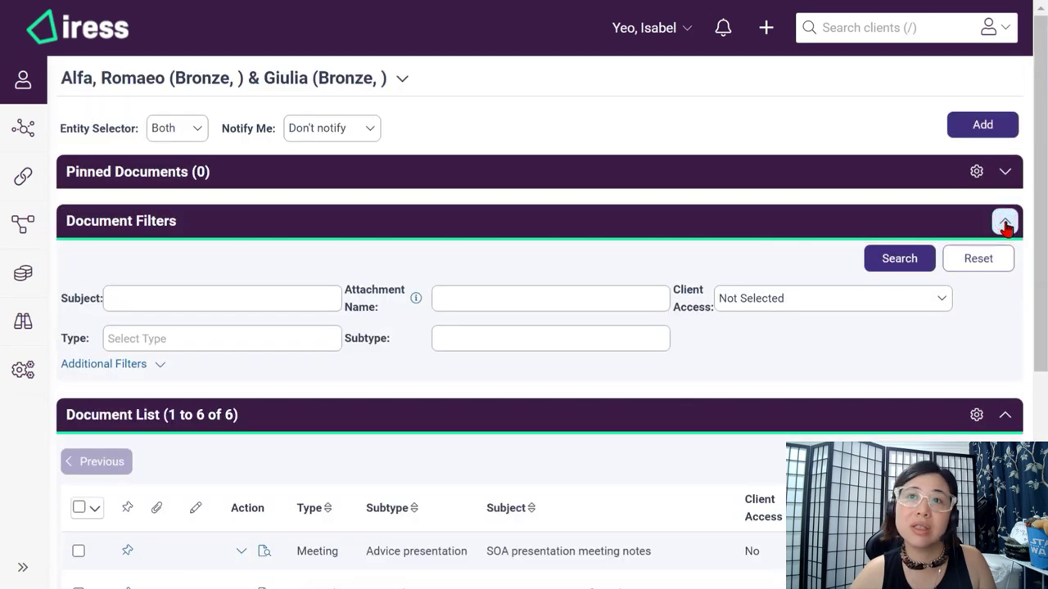
left_click(588, 297)
type("invoice")
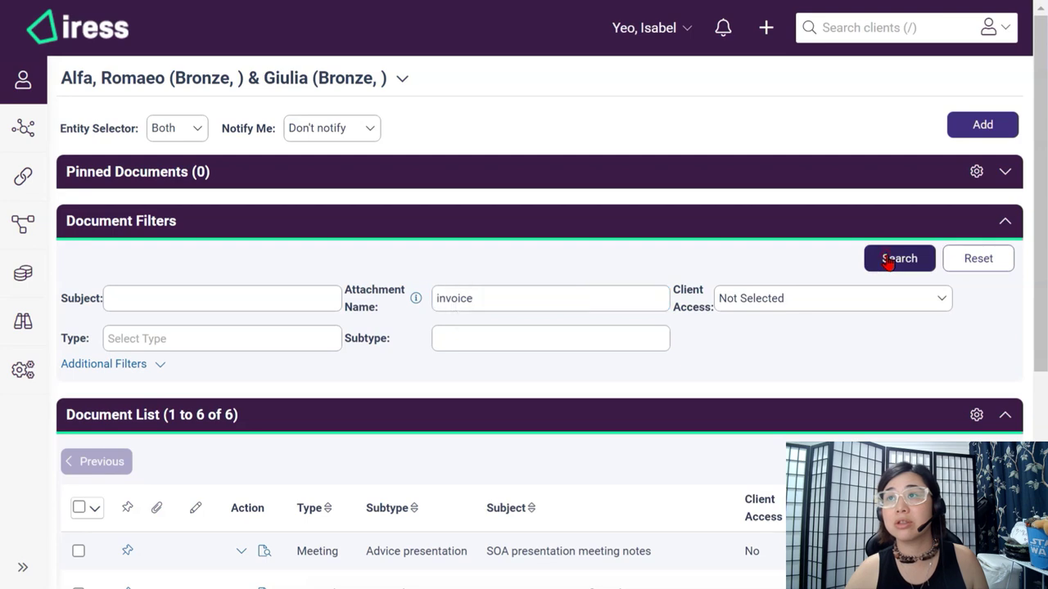
left_click(888, 260)
scroll(690, 379, "down", 3)
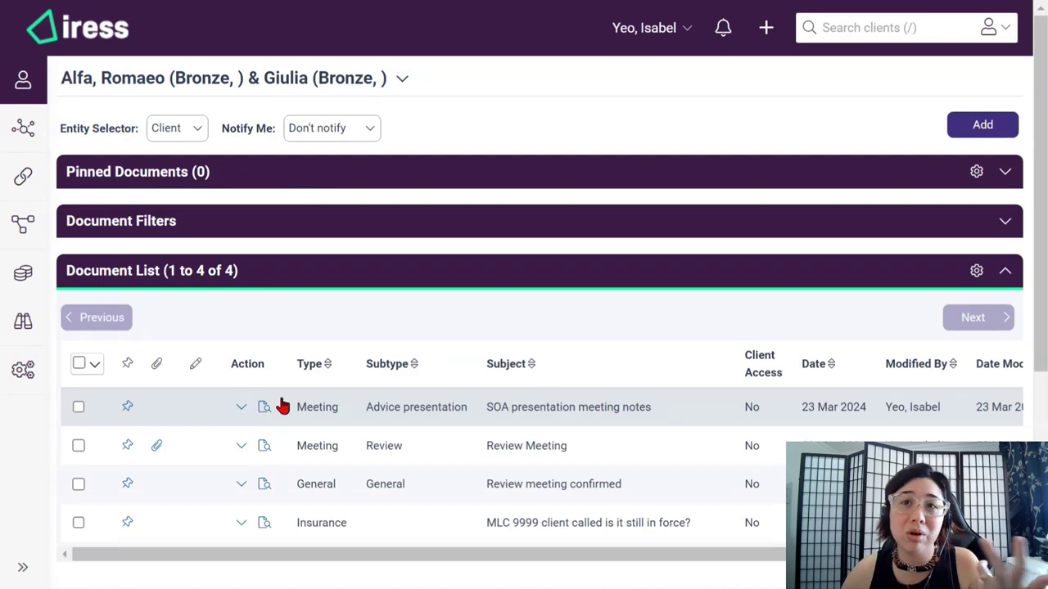
- Open the available actions for the SOA presentation meeting notes in the document list
left_click(238, 408)
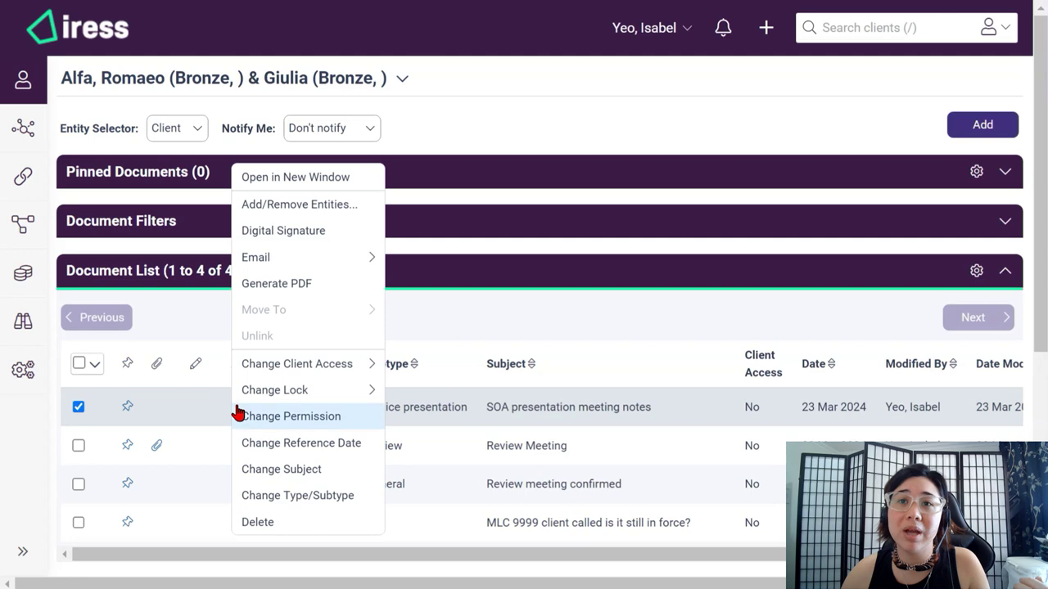